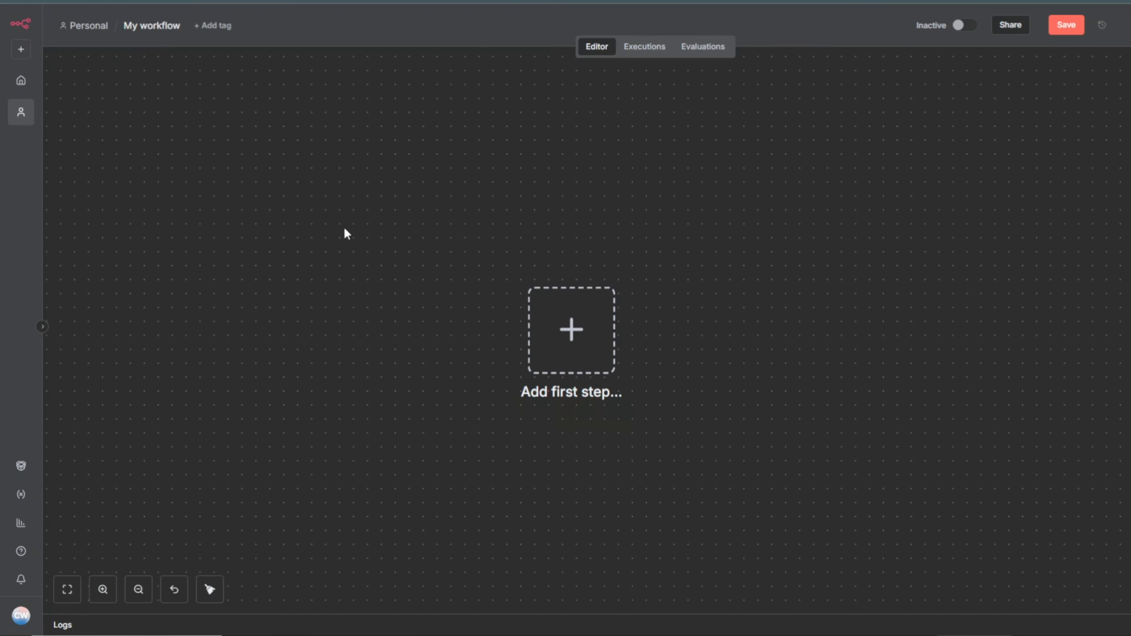
Step: Add a Webhook trigger as the first step of the empty workflow
left_click_drag(344, 229, 249, 245)
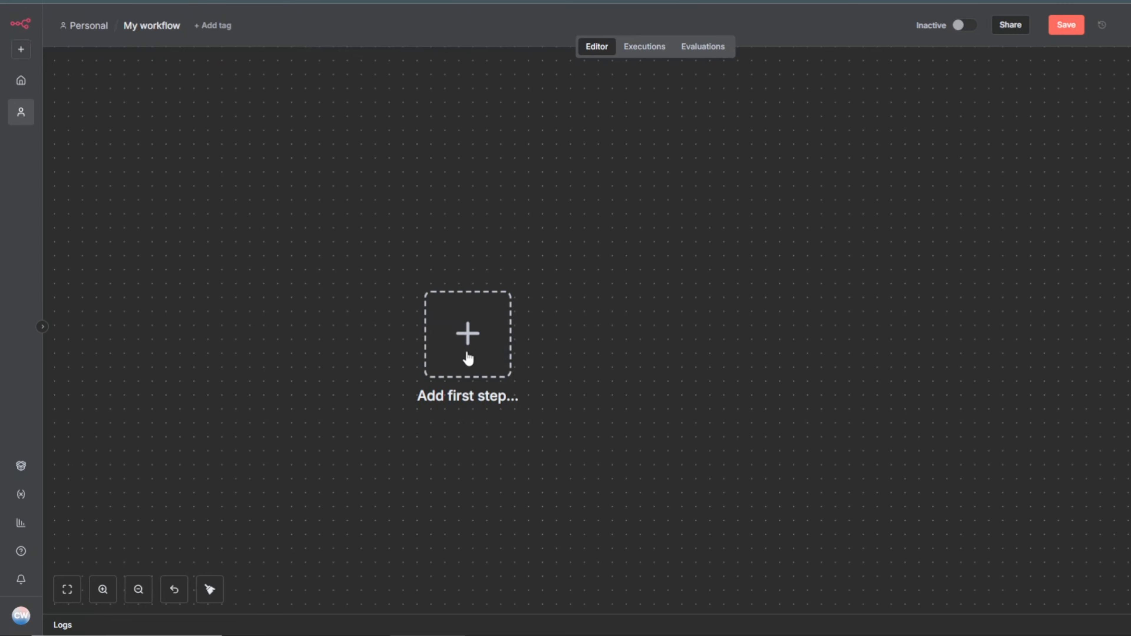
left_click(470, 337)
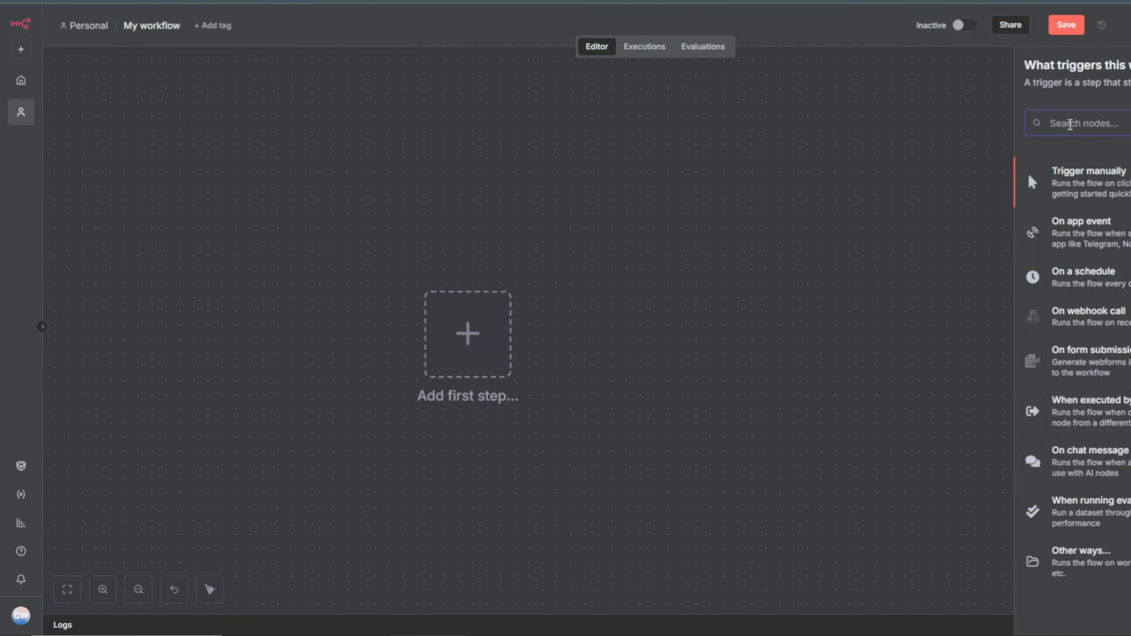
type("webhook")
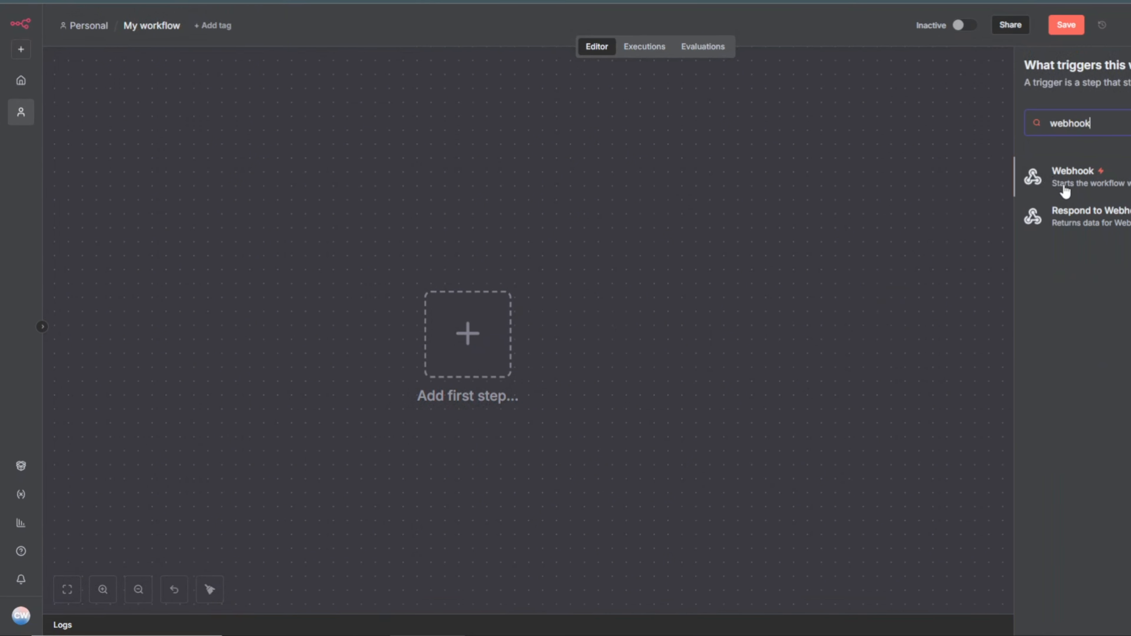
left_click(1074, 193)
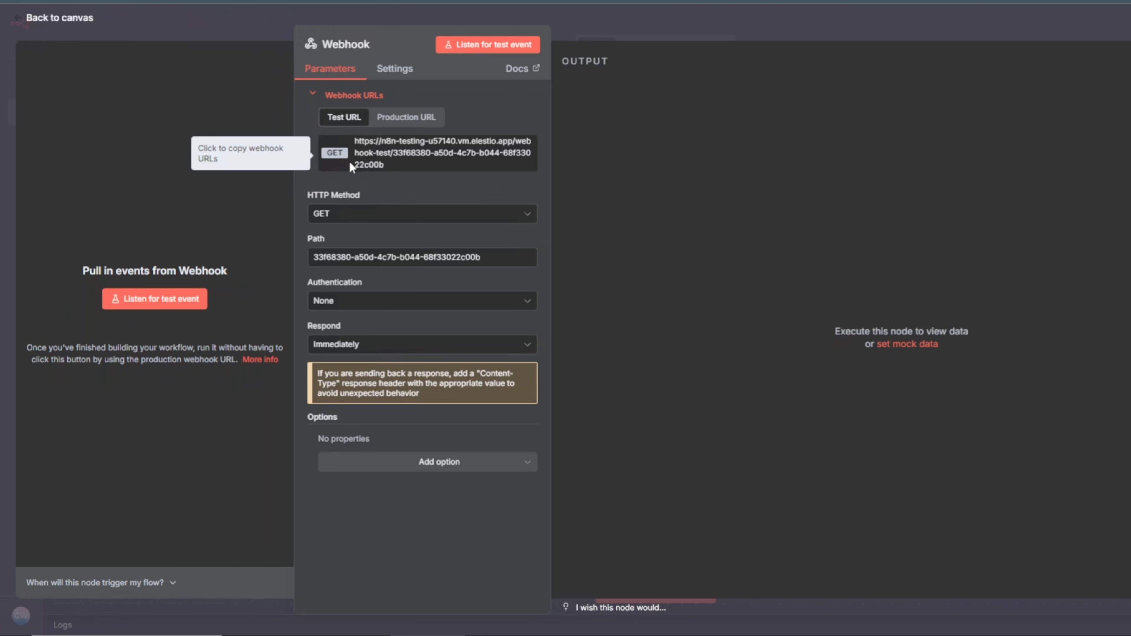
Step: Set the Webhook's HTTP method to POST and its response to Using 'Respond to Webhook' Node, and return to the canvas
left_click(352, 192)
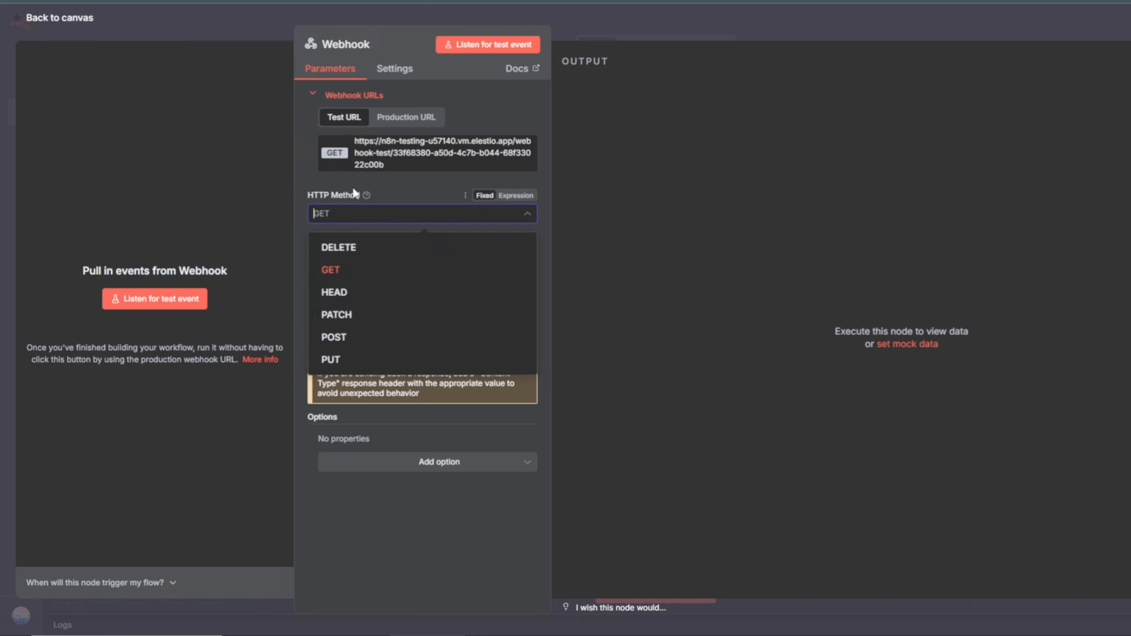
left_click(339, 341)
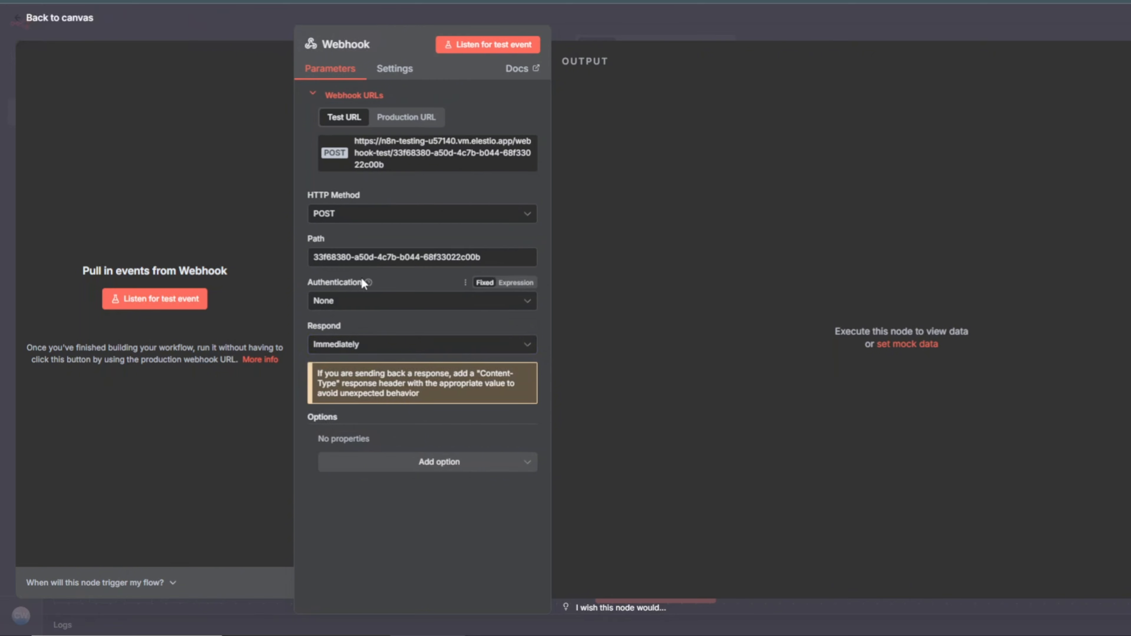
left_click(356, 346)
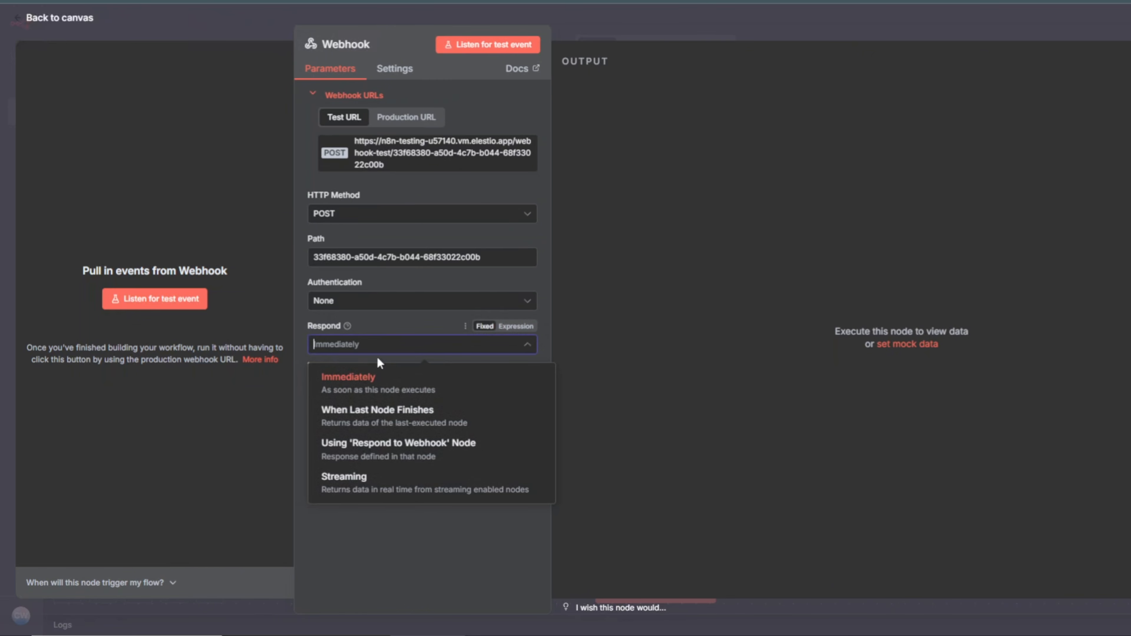
left_click(361, 450)
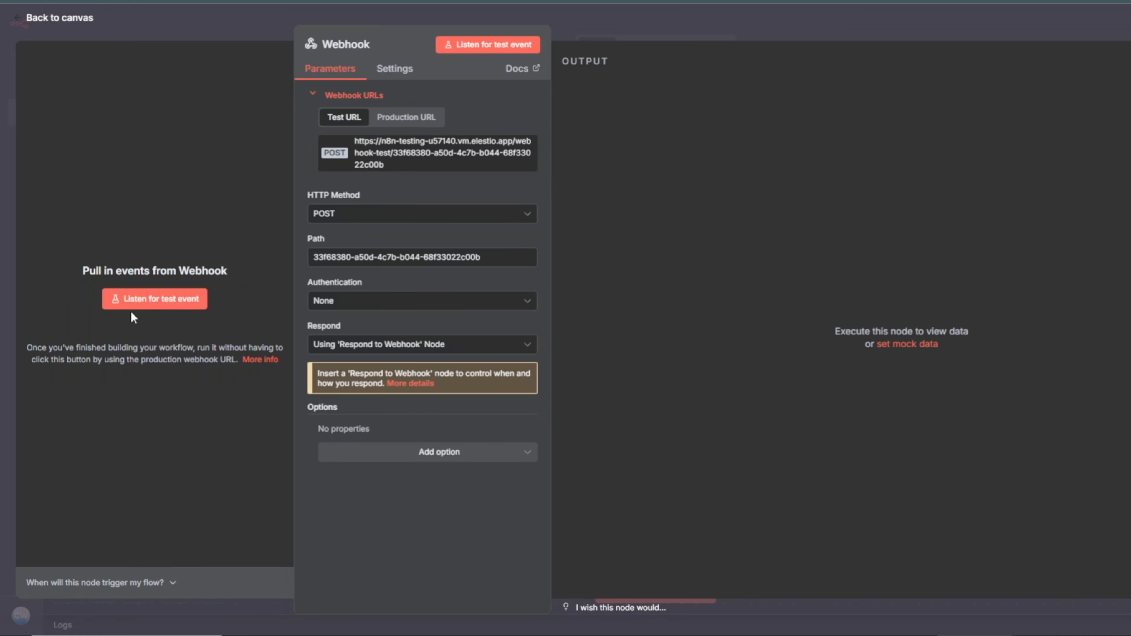
key("Escape")
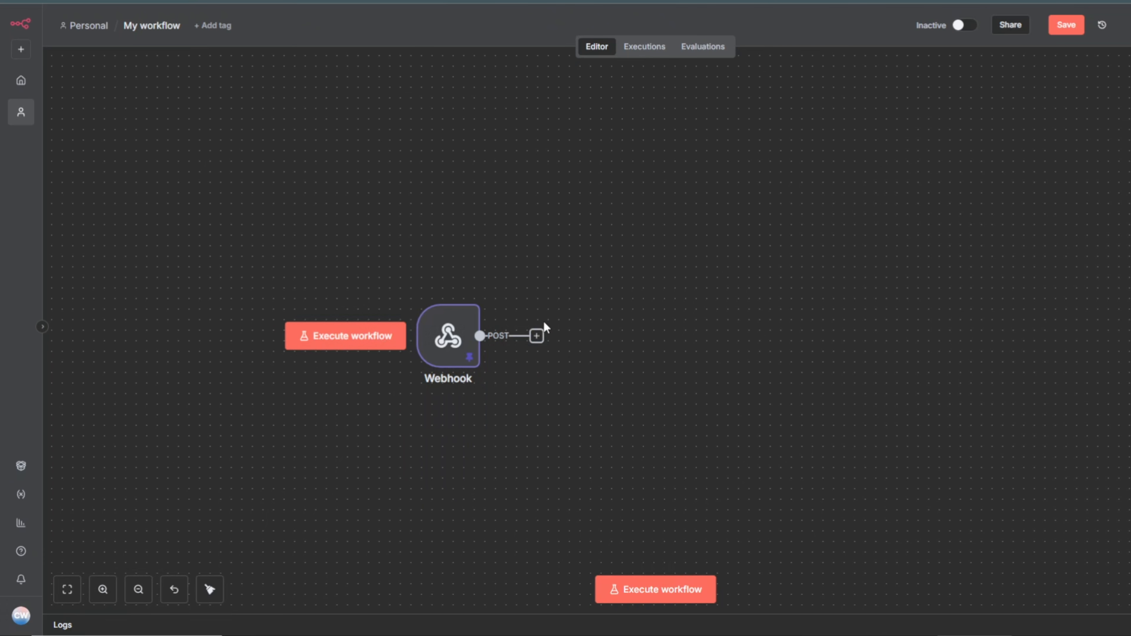
Step: Add a Code in JavaScript node after the Webhook and examine the appointment_date value in its input
left_click(537, 337)
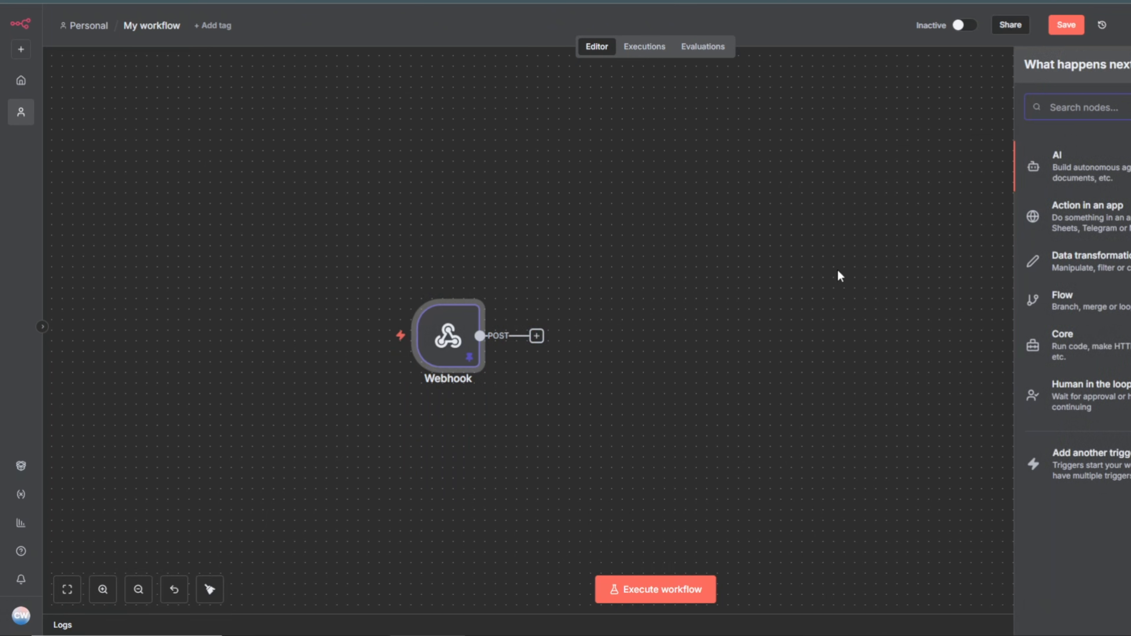
type("co")
key("Return")
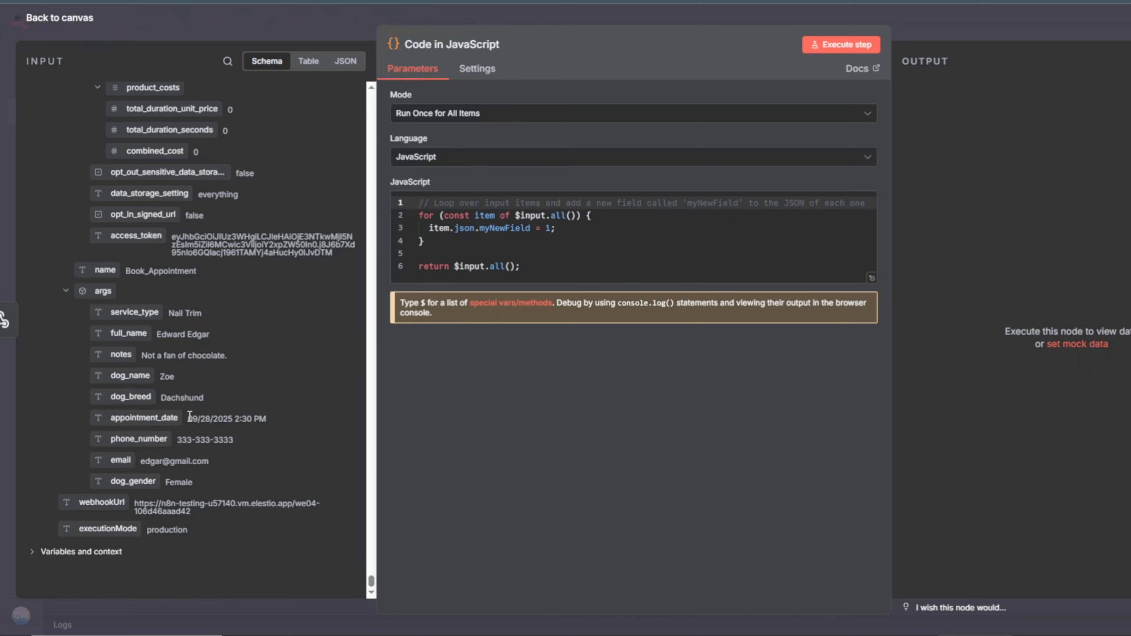
left_click_drag(189, 419, 273, 429)
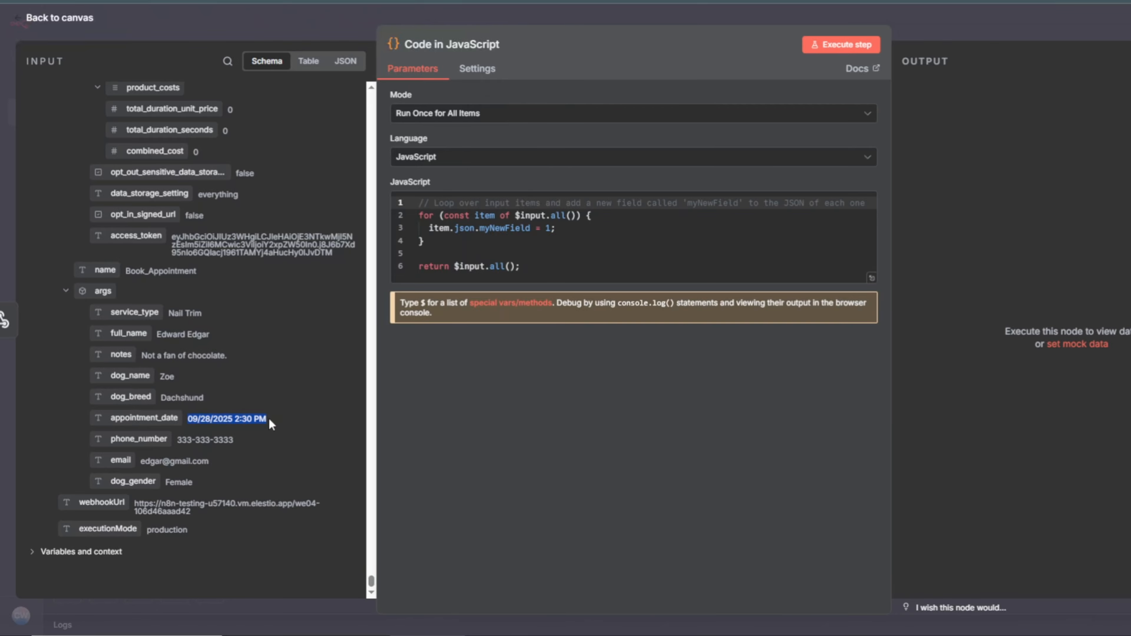
left_click(268, 419)
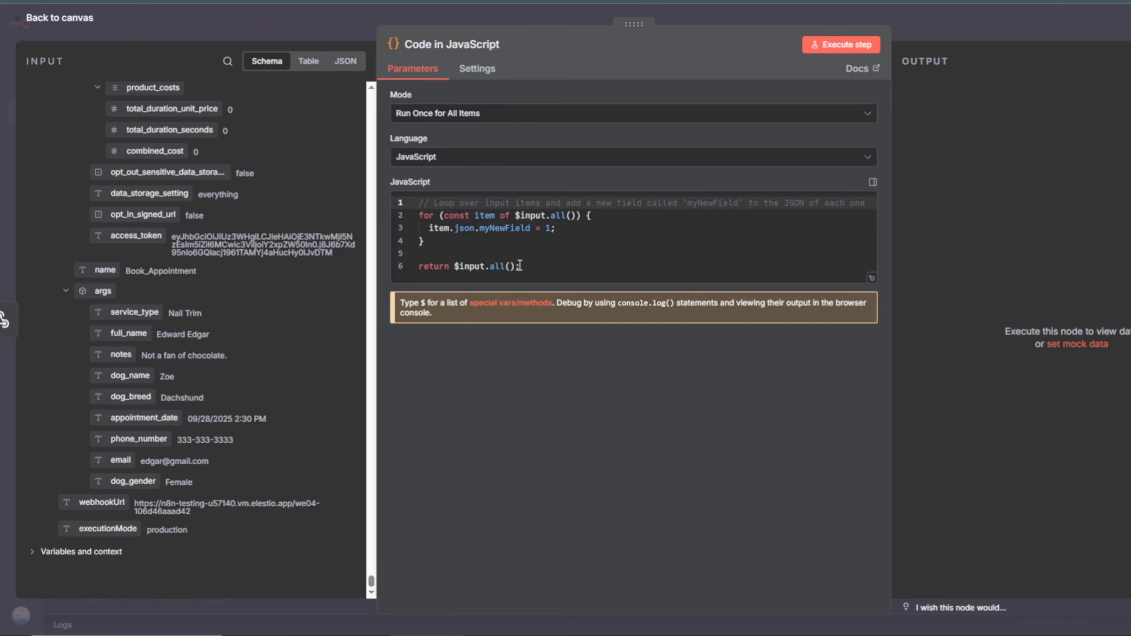
Step: Replace the Code node's default script with the copied Simple Date and Time Splitter code, execute the step and return to the canvas
key("ctrl+a")
key("ctrl+v")
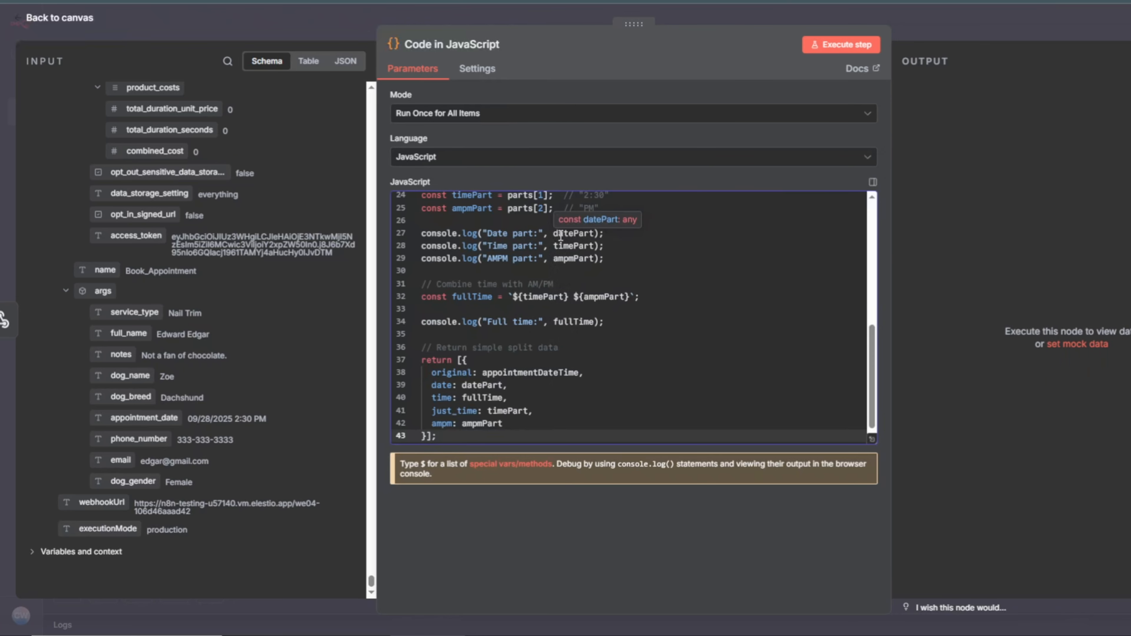
scroll(537, 314, "up", 4)
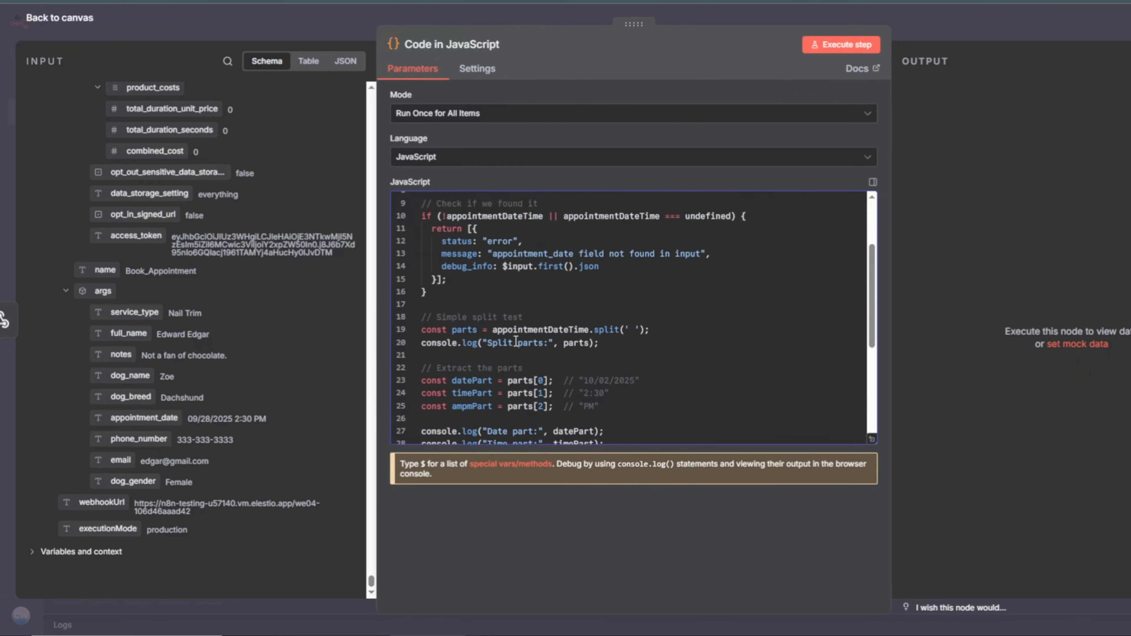
scroll(516, 342, "up", 3)
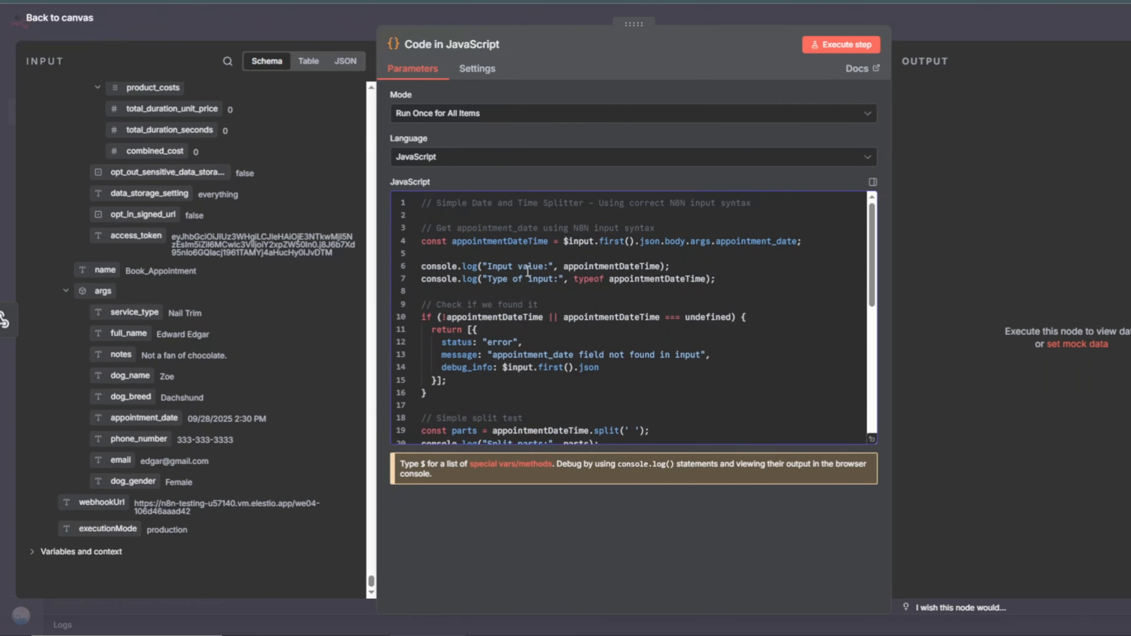
scroll(579, 258, "down", 5)
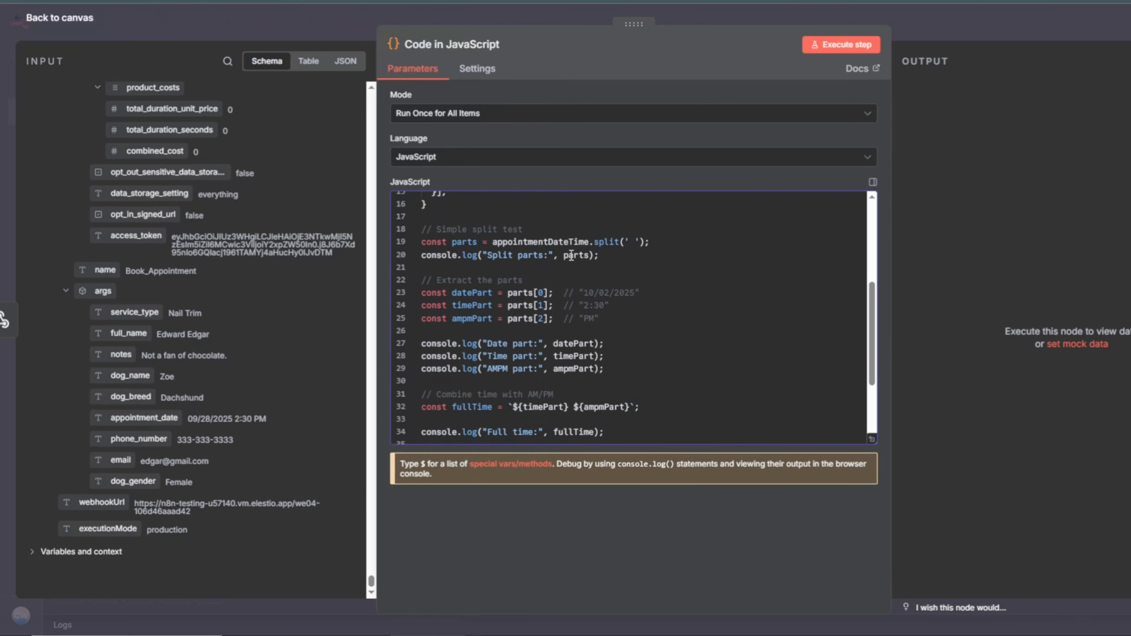
scroll(571, 254, "down", 3)
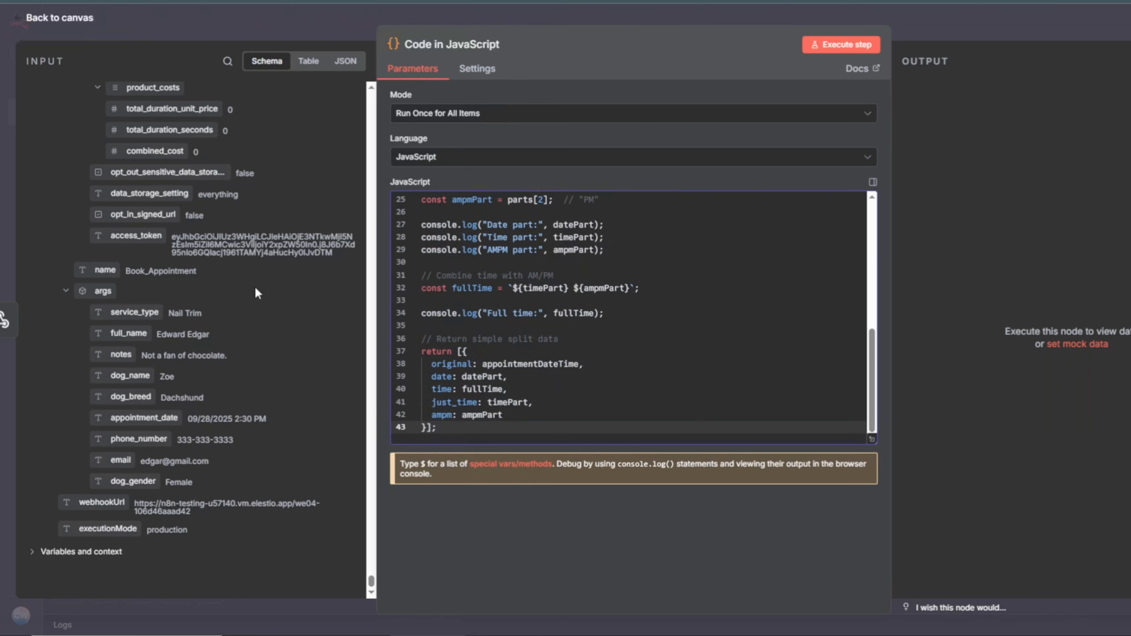
left_click(836, 44)
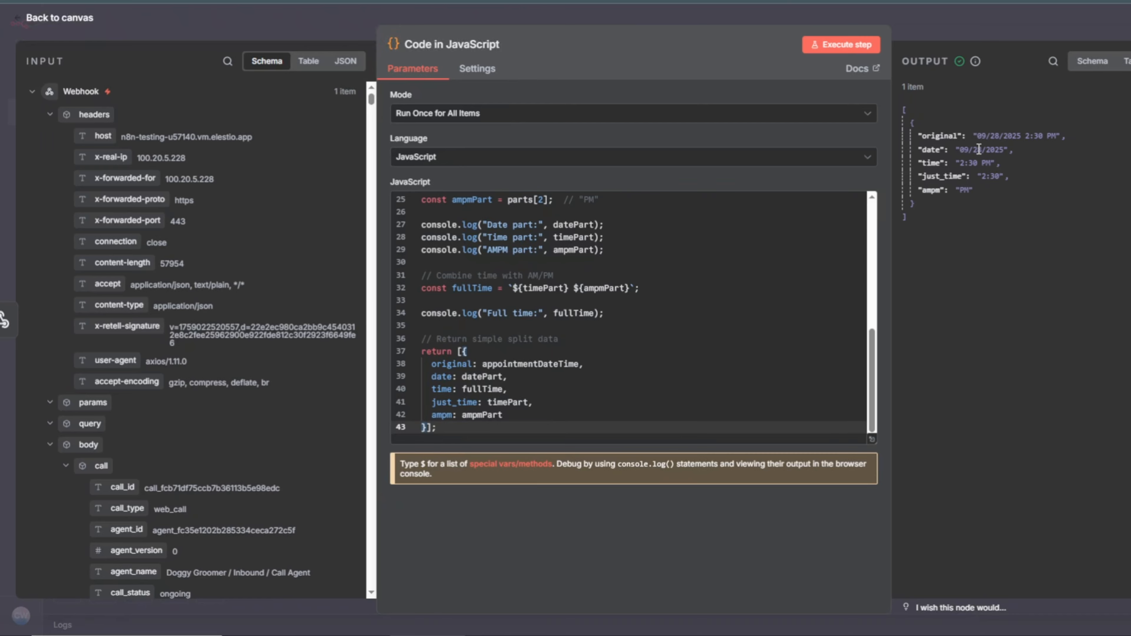
key("Escape")
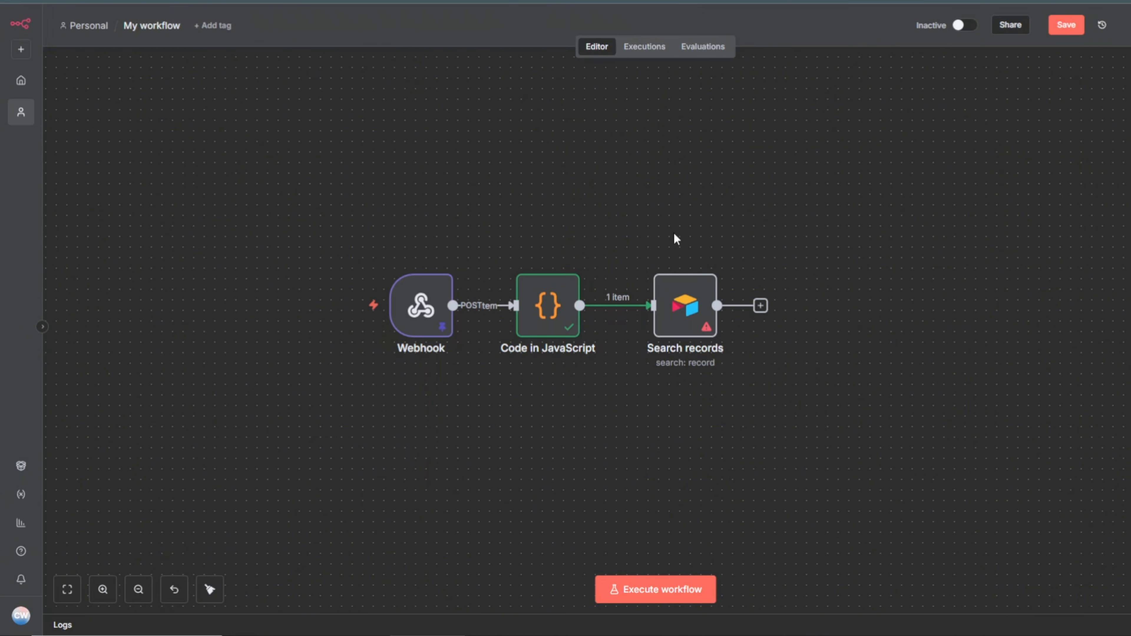
Step: Open the Airtable Search records node and bring up its credential choices
left_click_drag(633, 233, 676, 366)
left_click(672, 317)
double_click(664, 320)
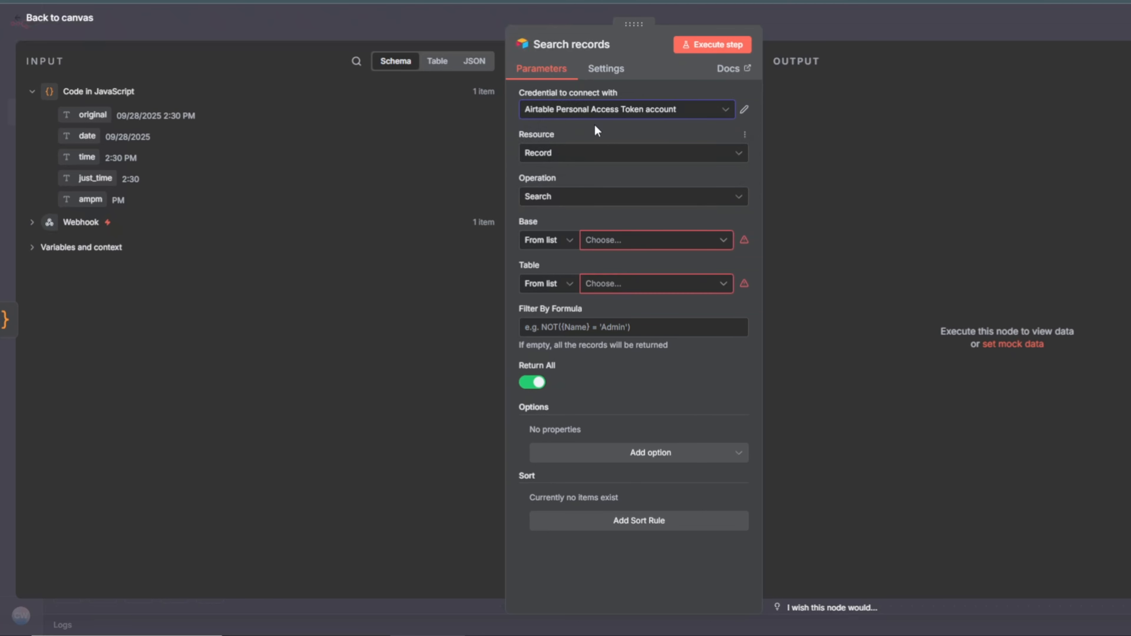
left_click(732, 110)
left_click(587, 176)
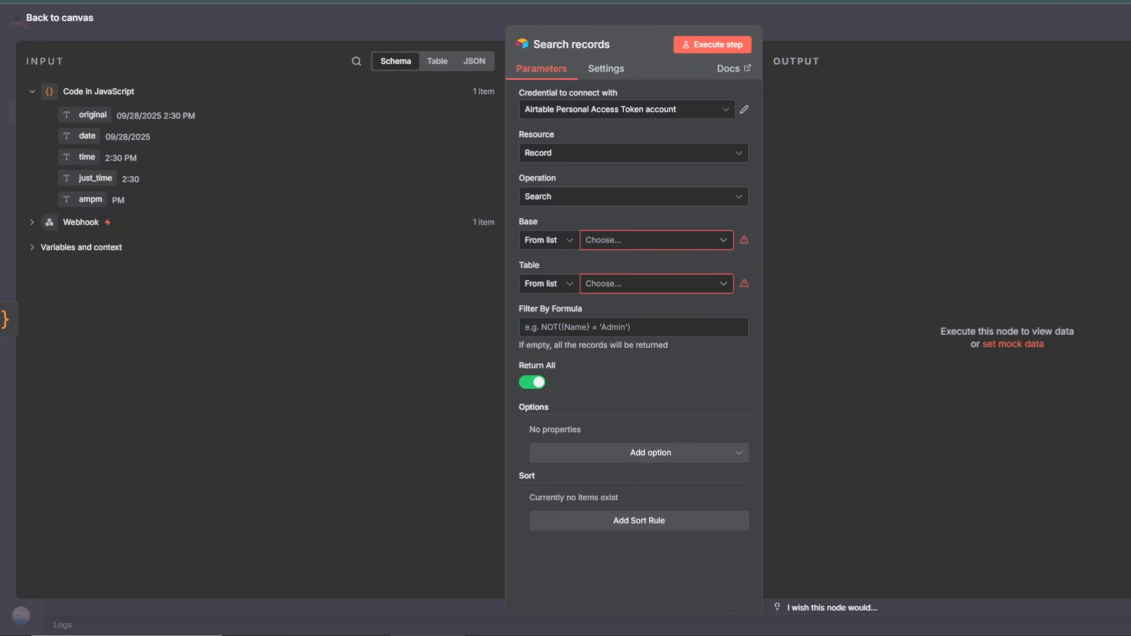
Step: Open Airtable in a new browser tab and go to the account overview
key("ctrl+t")
type("airta")
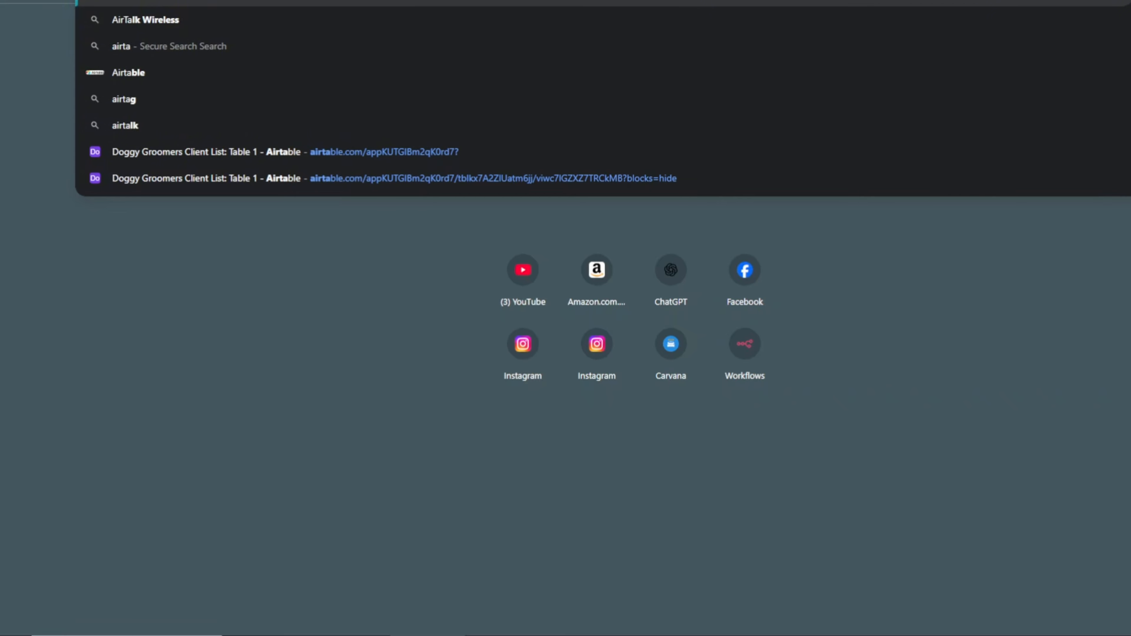
key("Return")
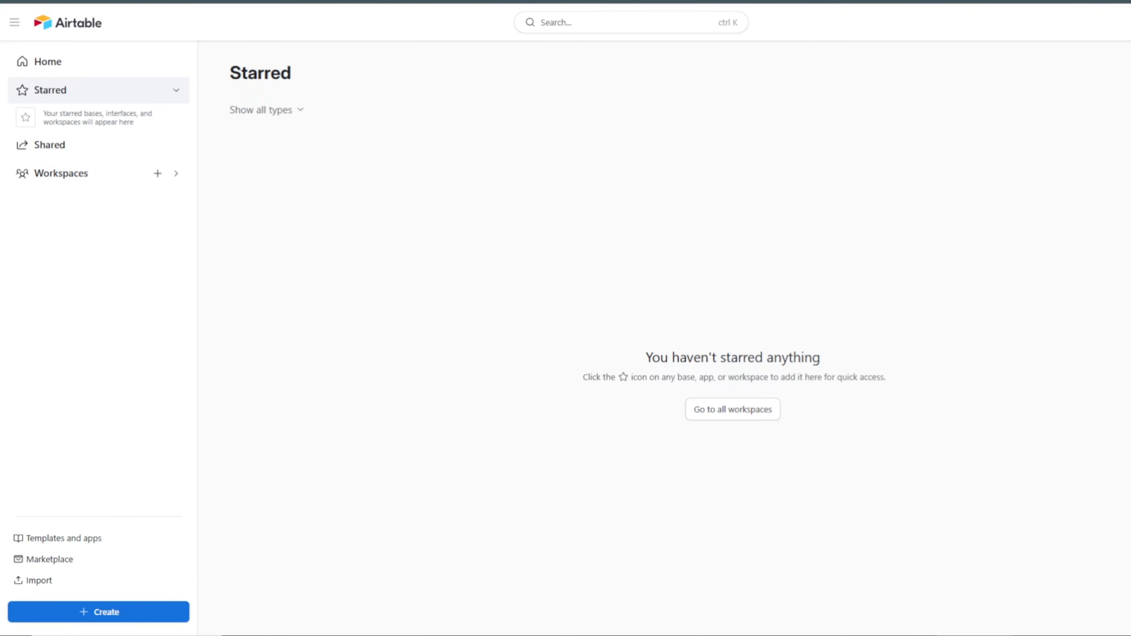
left_click(1130, 23)
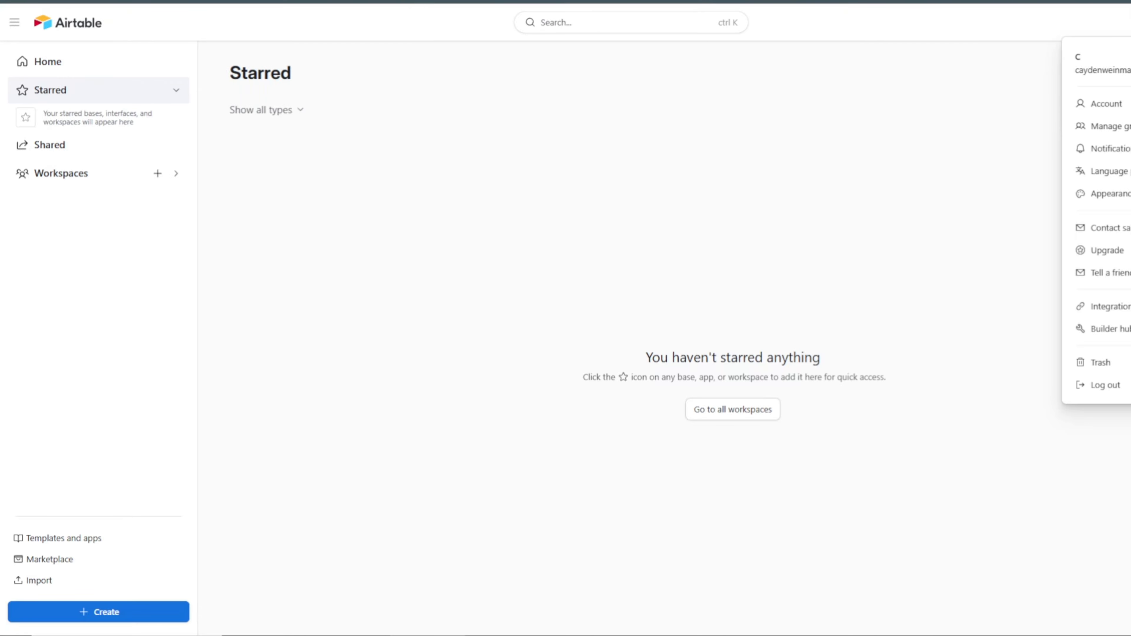
left_click(1114, 107)
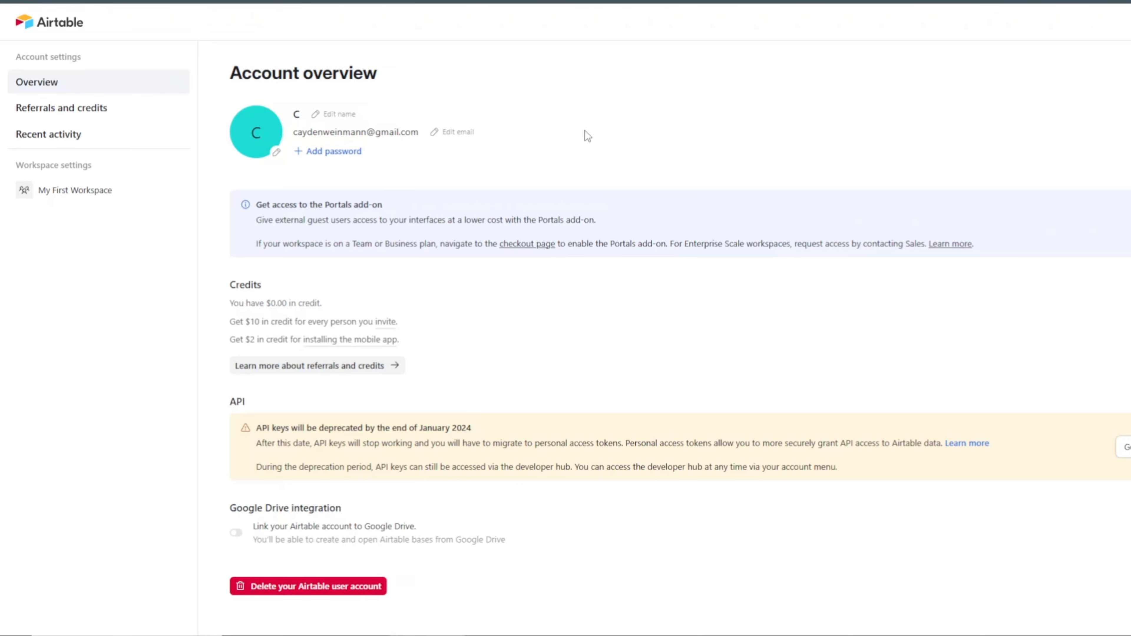
Step: Go from the account's API section to the Builder Hub and open the form for creating a personal access token
double_click(235, 398)
left_click_drag(237, 401, 388, 426)
left_click(1125, 447)
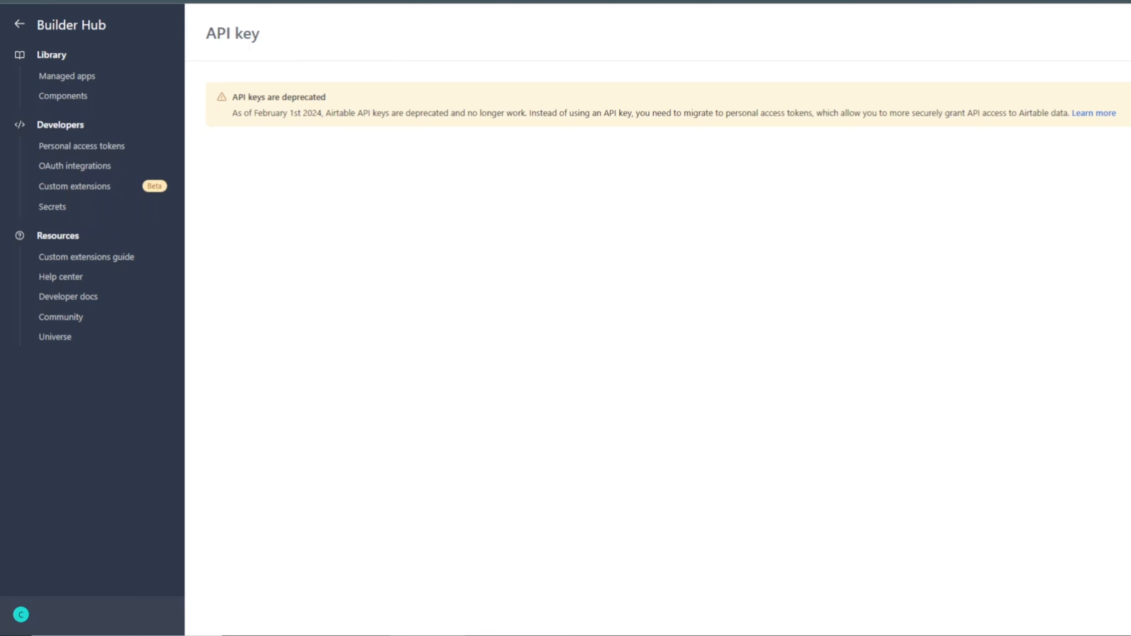
left_click(1129, 107)
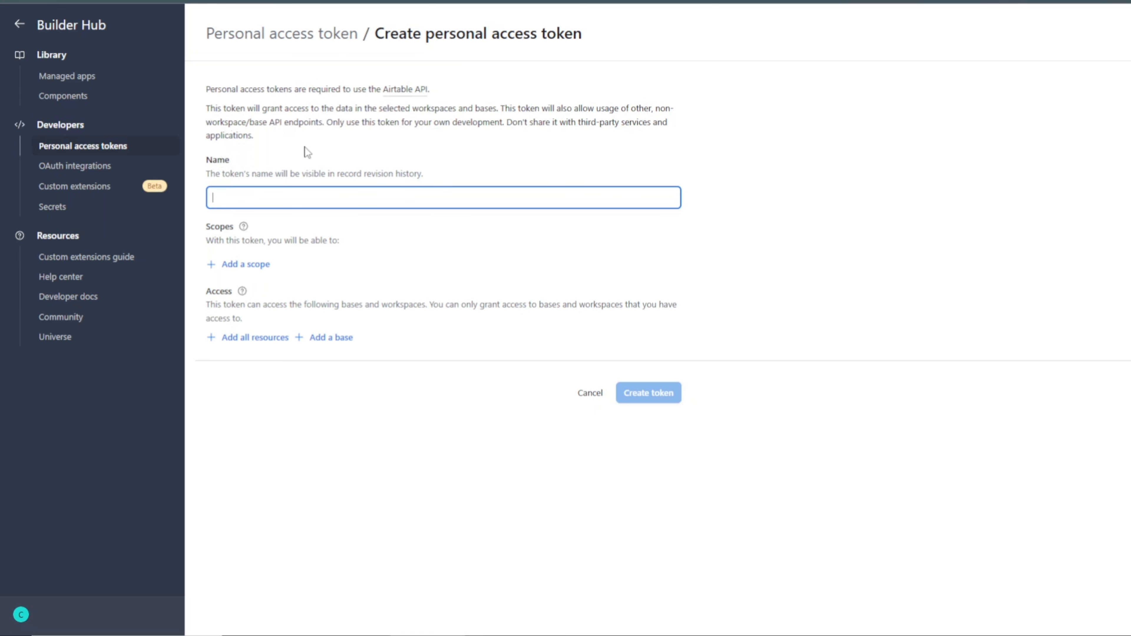
Step: Browse the scopes available for the personal access token, then switch to n8n and select the Airtable credential's Access Token field
left_click(249, 268)
scroll(315, 393, "down", 3)
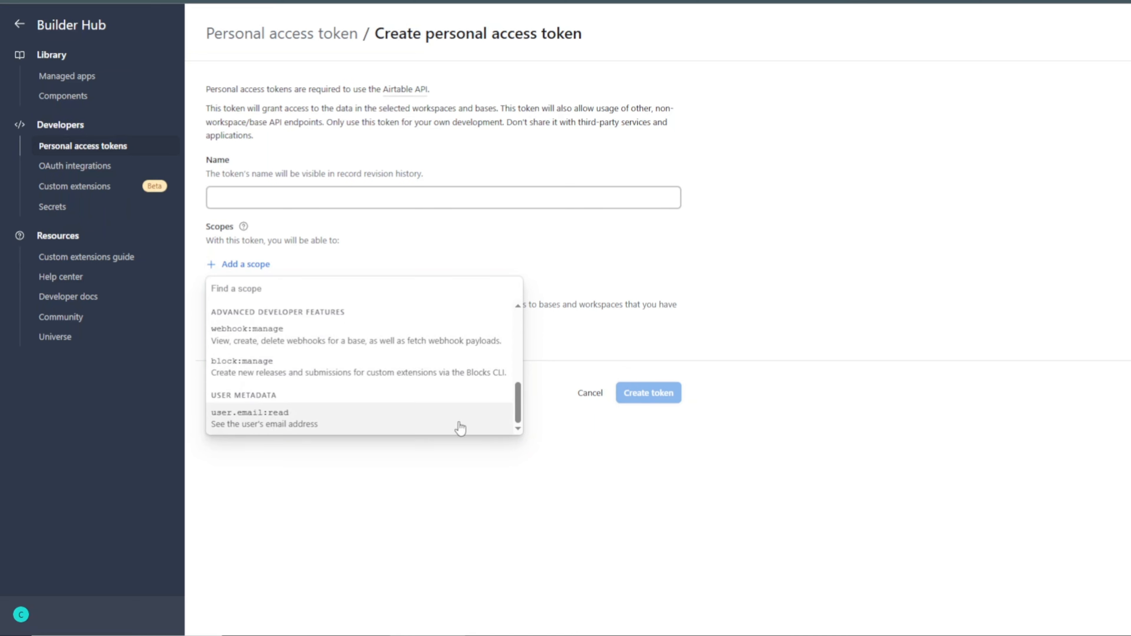
left_click(635, 401)
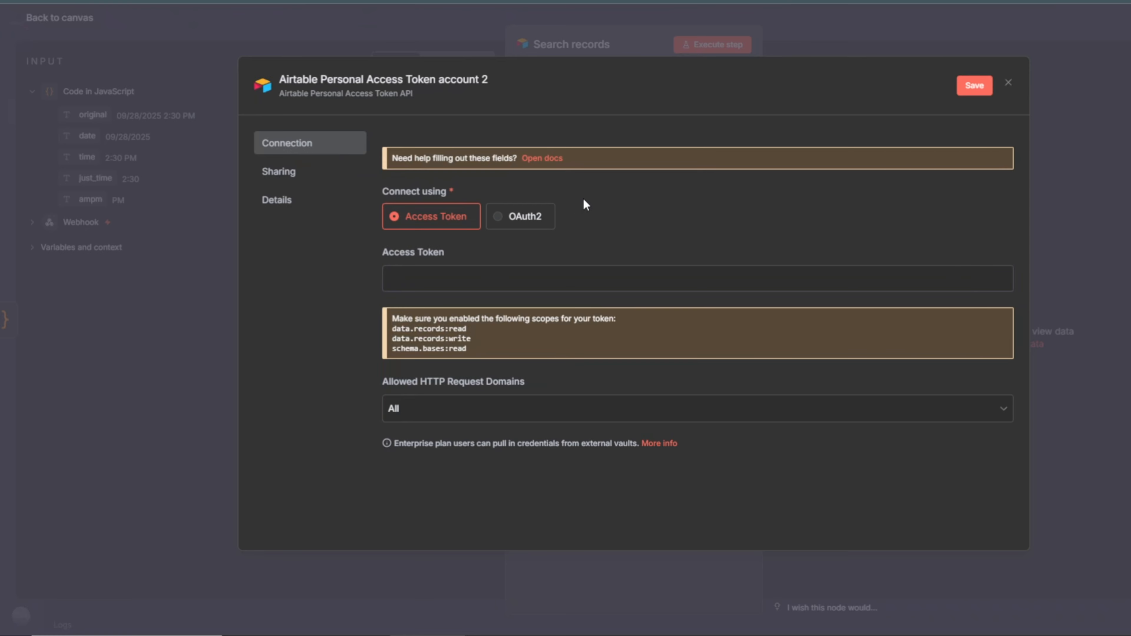
left_click(449, 280)
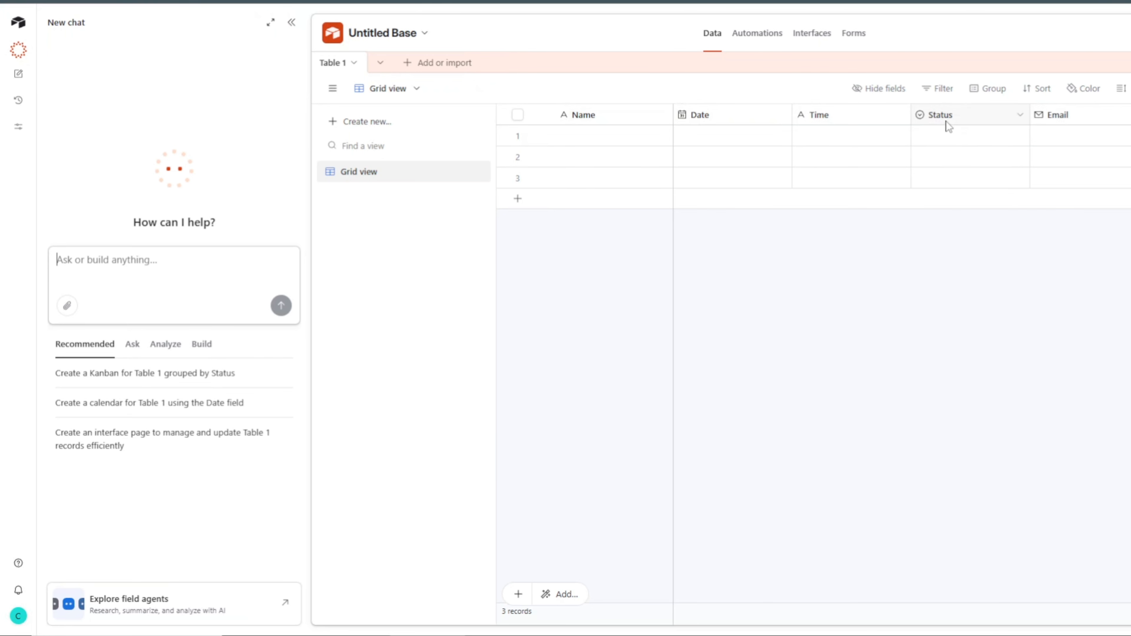
Step: Delete the Status field from Table 1 of the untitled Airtable base
left_click_drag(962, 115, 971, 118)
left_click(1020, 115)
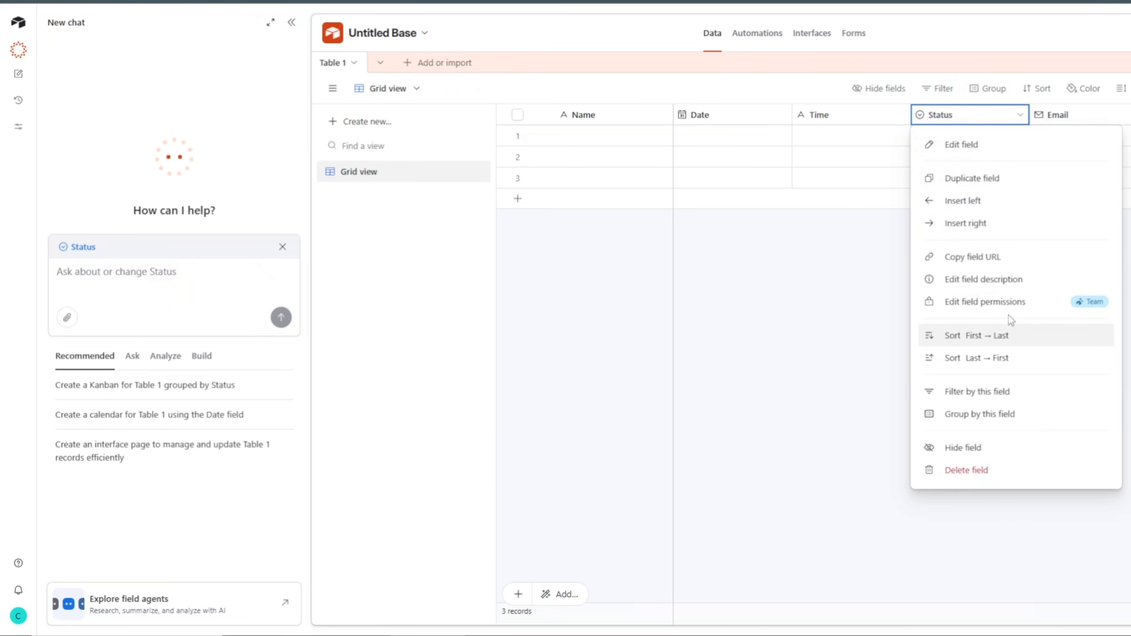
left_click(993, 480)
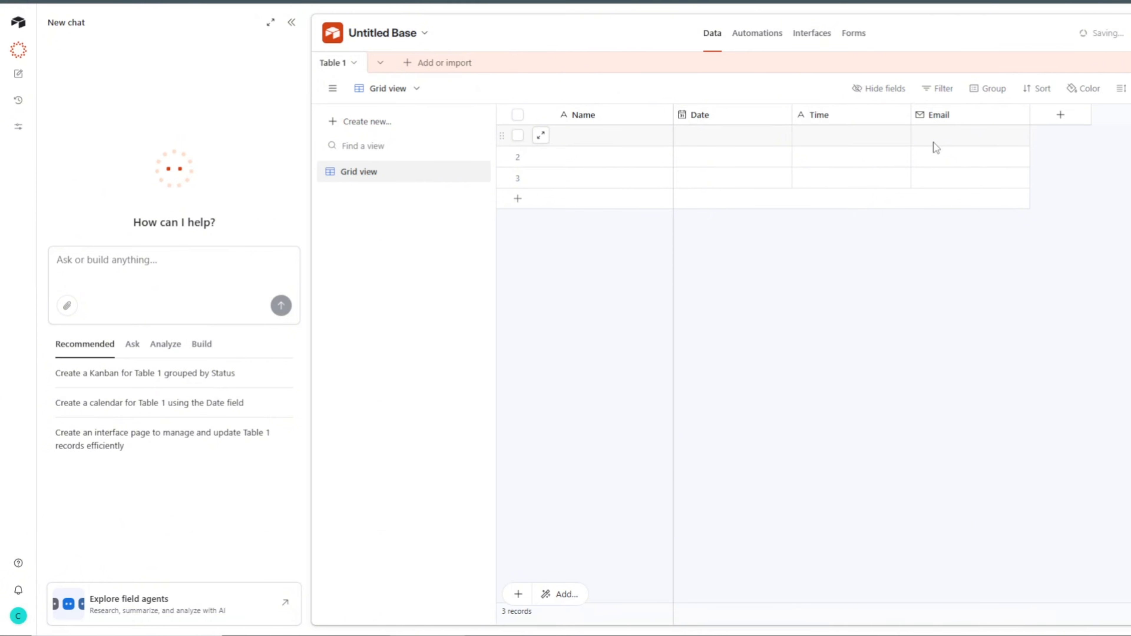